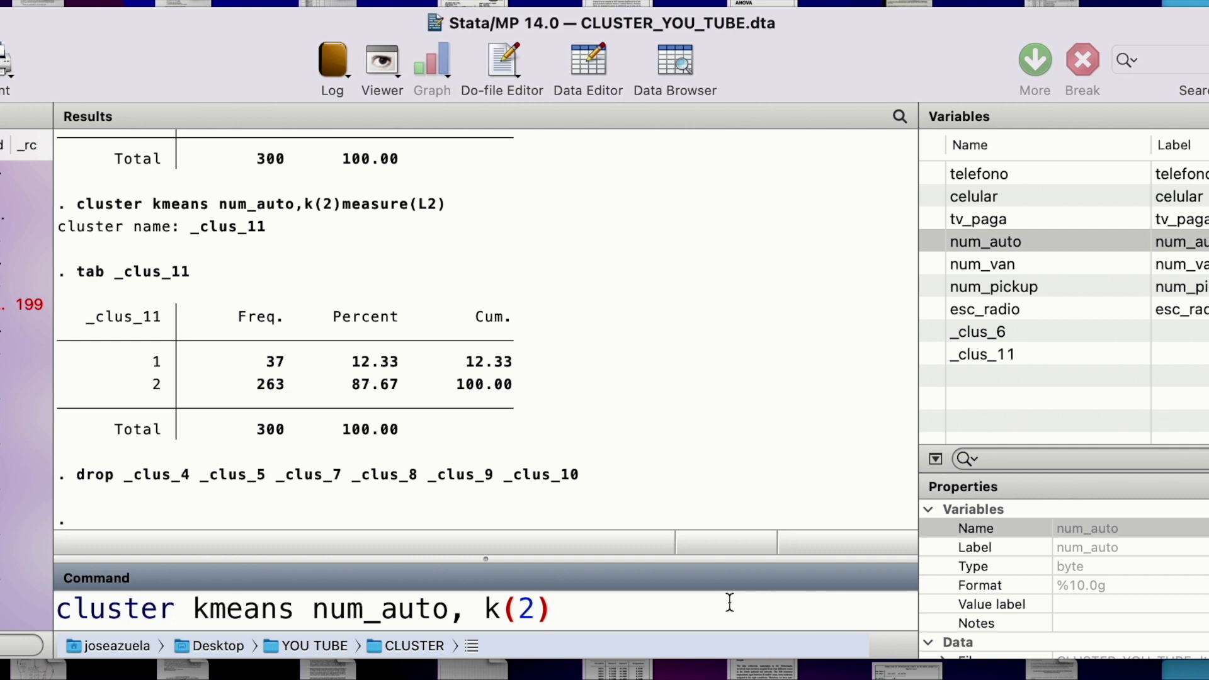
Run k-means clustering on num_auto with k(2), and tabulate the frequencies of _clus_6.
{"action": "key", "text": "Return"}
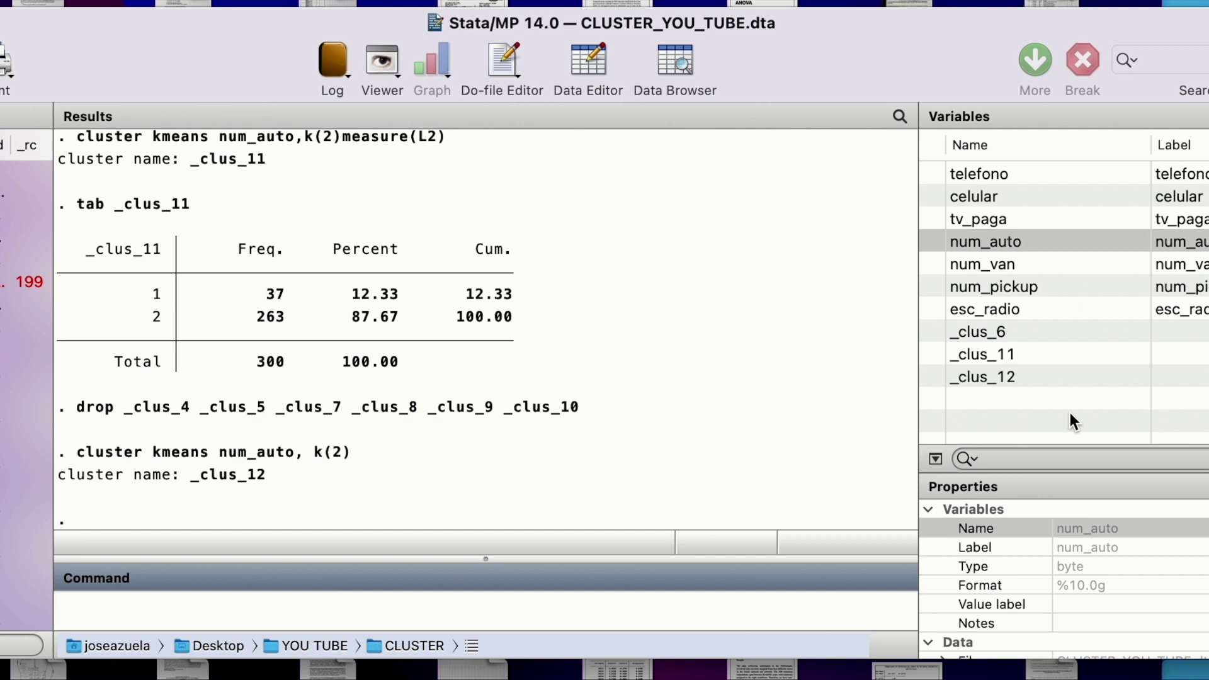
{"action": "type", "text": "tabul"}
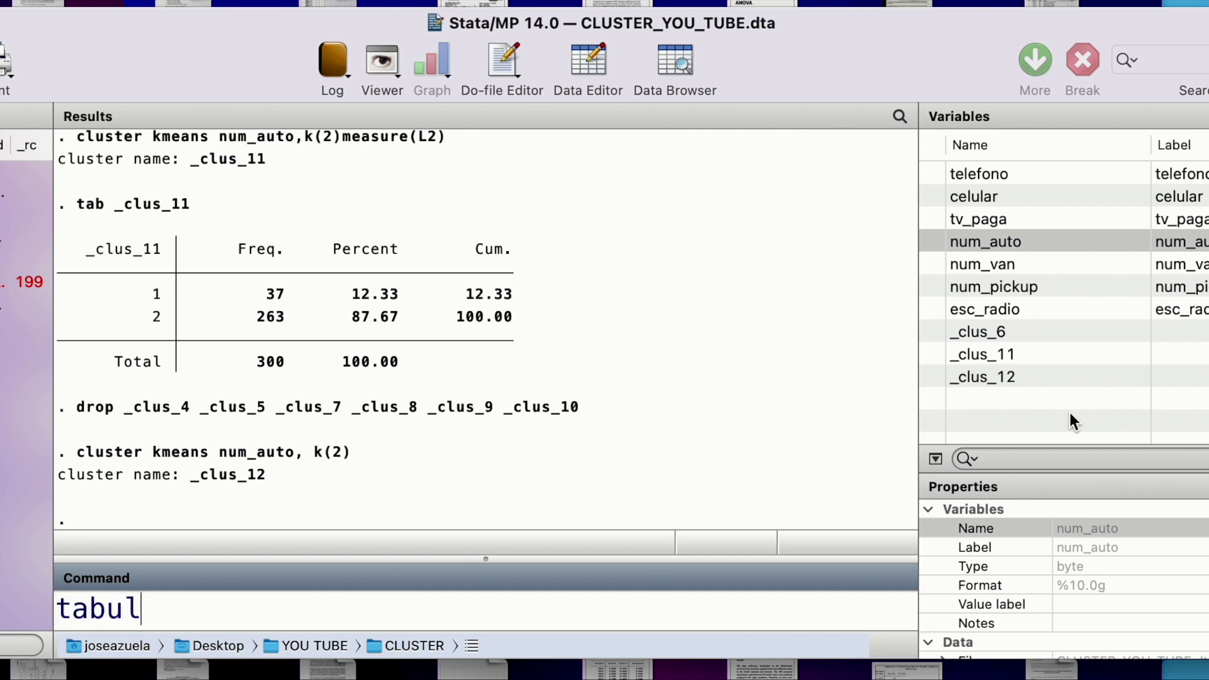
{"action": "type", "text": "ate"}
{"action": "mouse_move", "coordinate": [930, 333]}
{"action": "left_click", "coordinate": [931, 330]}
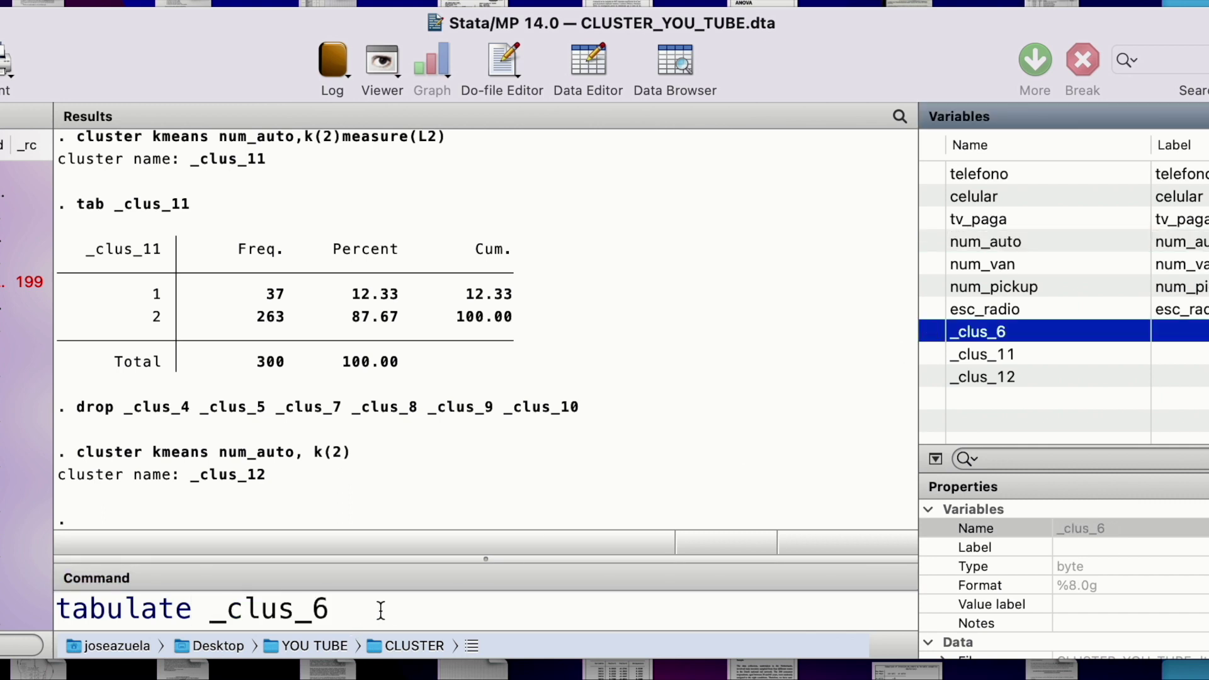
{"action": "key", "text": "Return"}
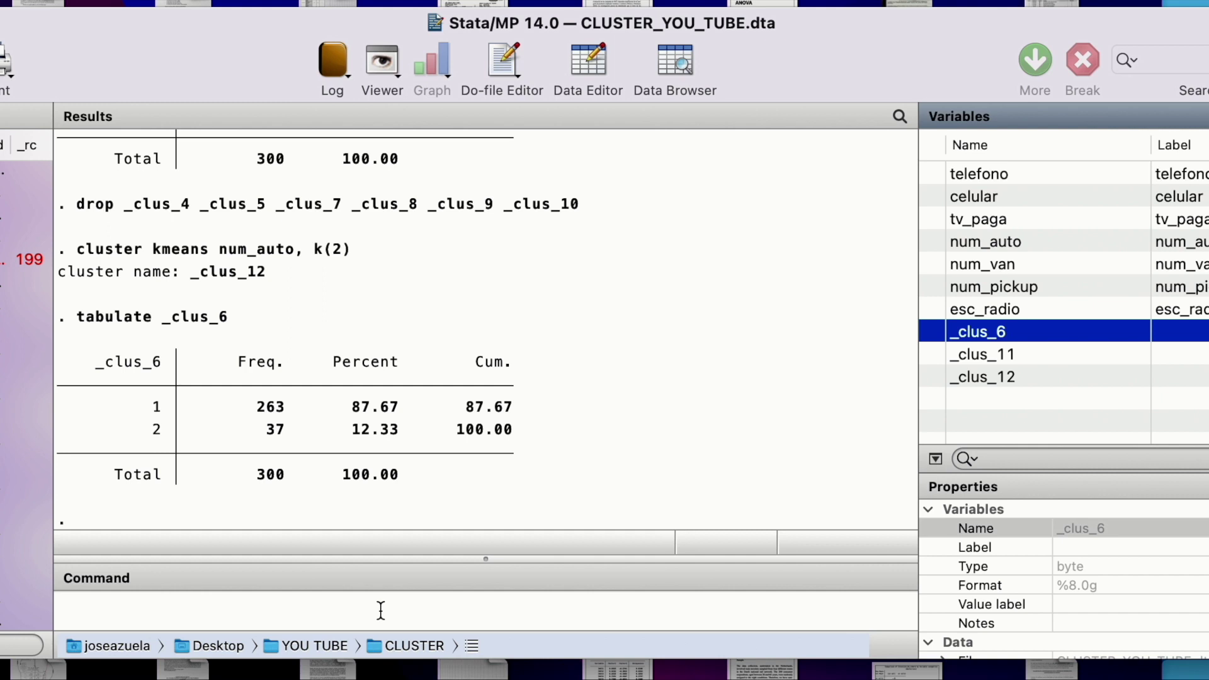
Run a table of _clus_6 with contents (mean num_auto) to get the mean of num_auto per cluster.
{"action": "left_click", "coordinate": [381, 609]}
{"action": "type", "text": "tav"}
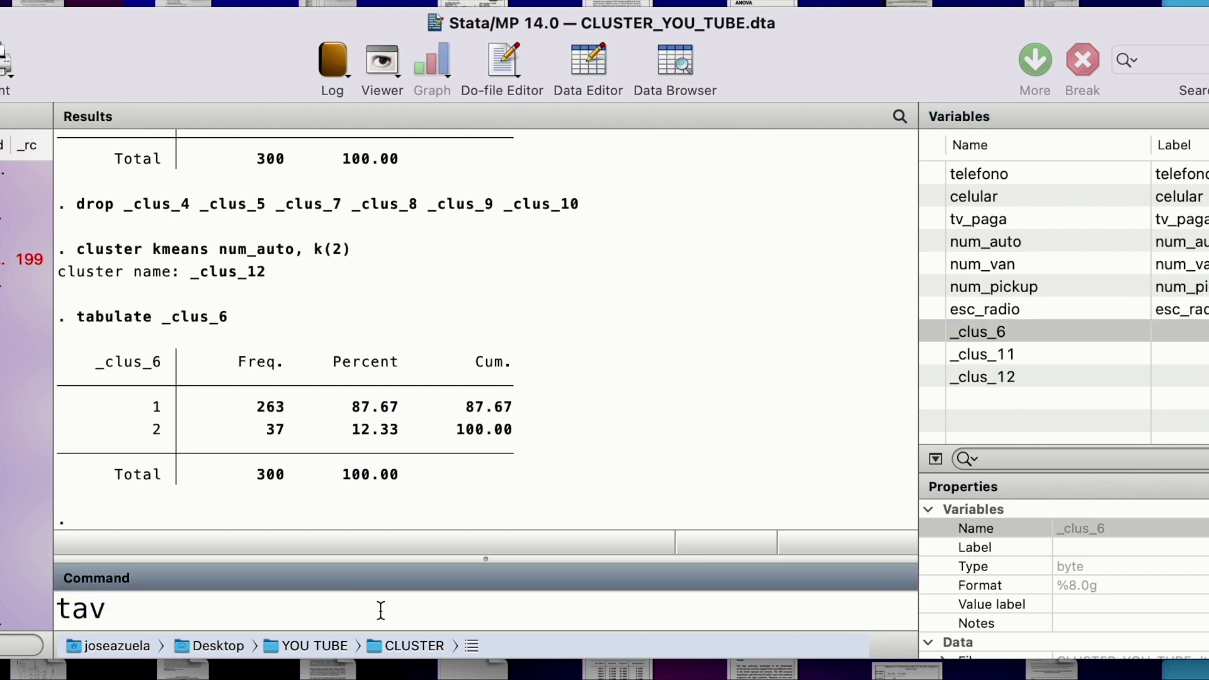
{"action": "key", "text": "BackSpace"}
{"action": "type", "text": "ble"}
{"action": "left_click", "coordinate": [932, 332]}
{"action": "left_click", "coordinate": [932, 332]}
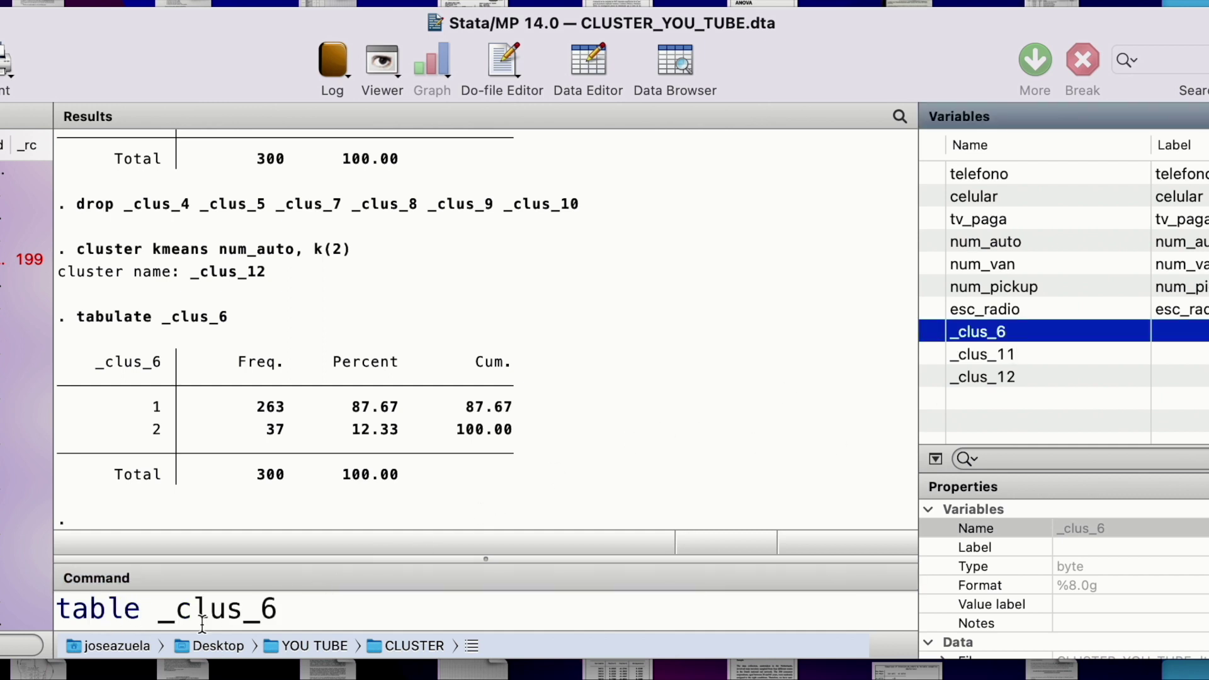
{"action": "left_click", "coordinate": [293, 612]}
{"action": "type", "text": ", con"}
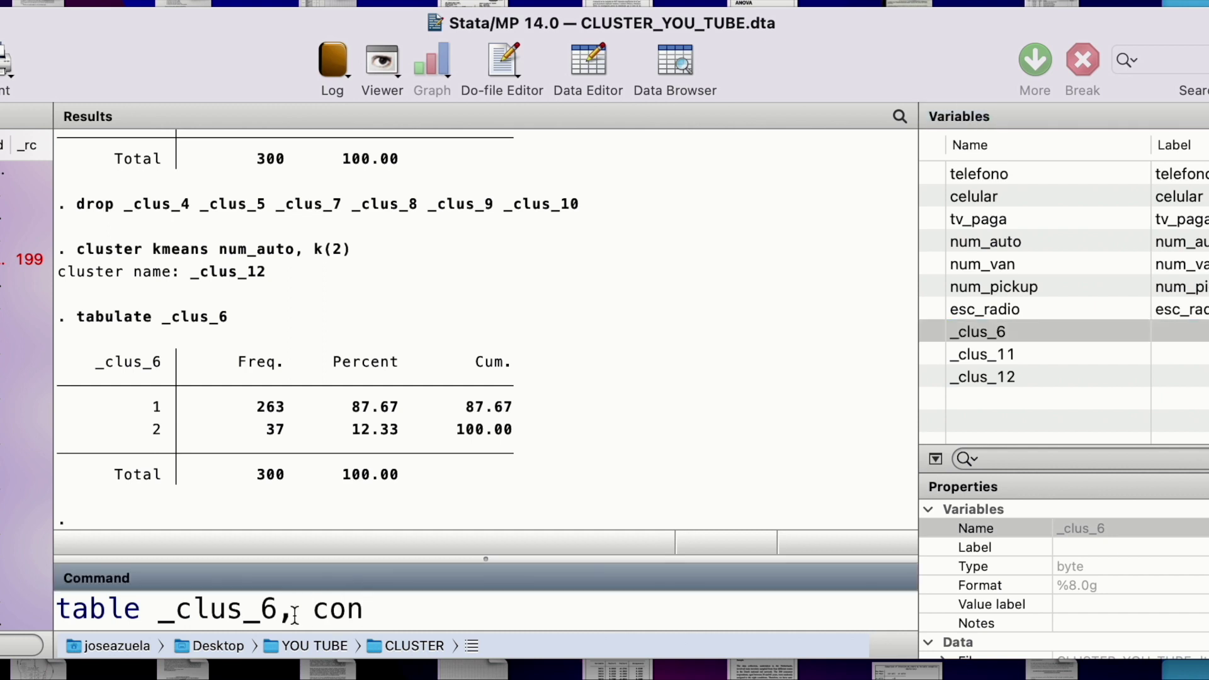
{"action": "type", "text": "tent"}
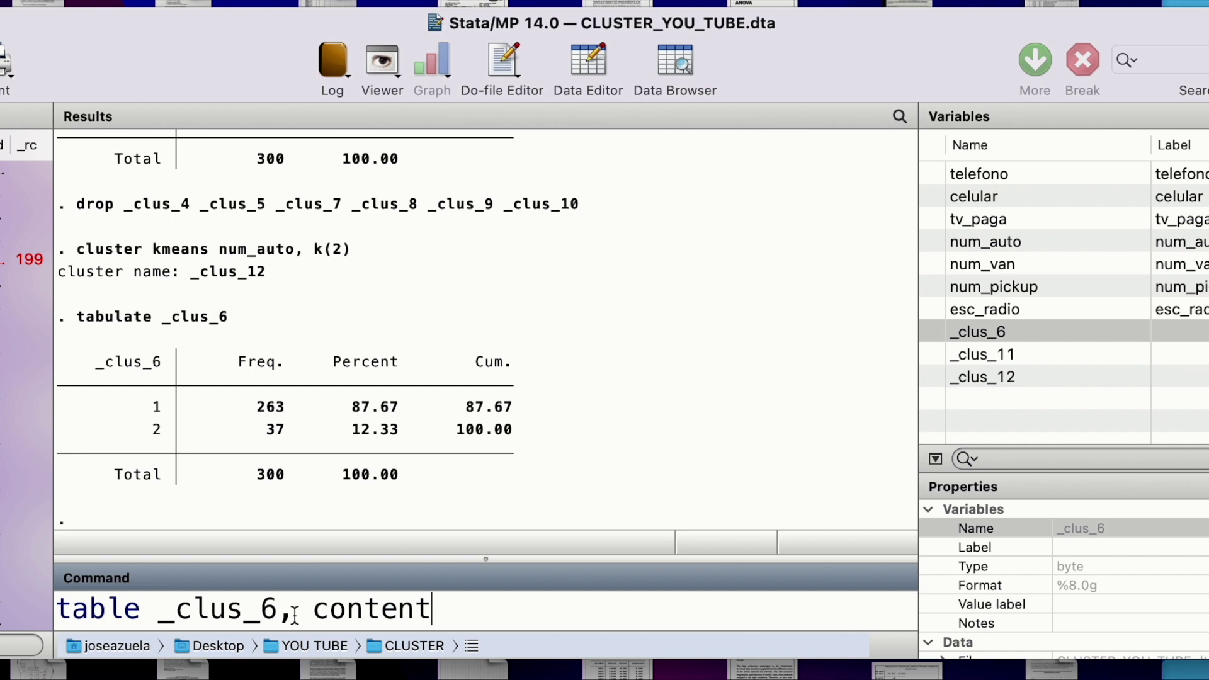
{"action": "type", "text": "s (mean"}
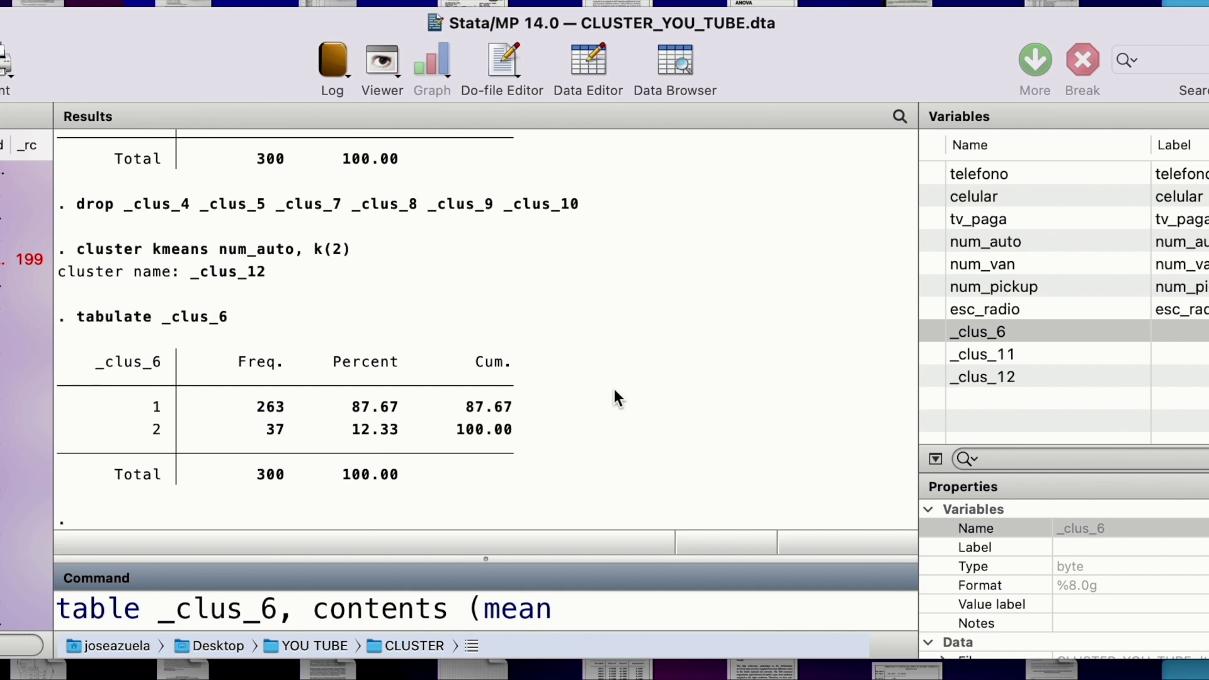
{"action": "left_click", "coordinate": [937, 243]}
{"action": "left_click", "coordinate": [932, 241]}
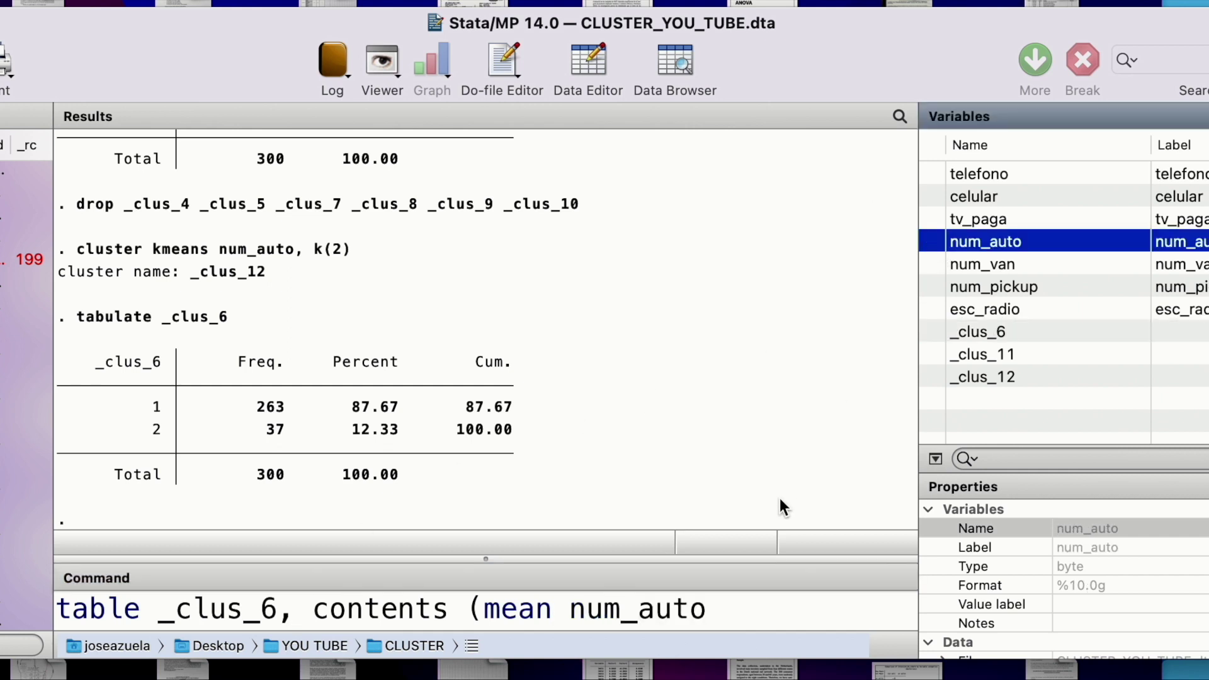
{"action": "left_click", "coordinate": [724, 599]}
{"action": "type", "text": ")"}
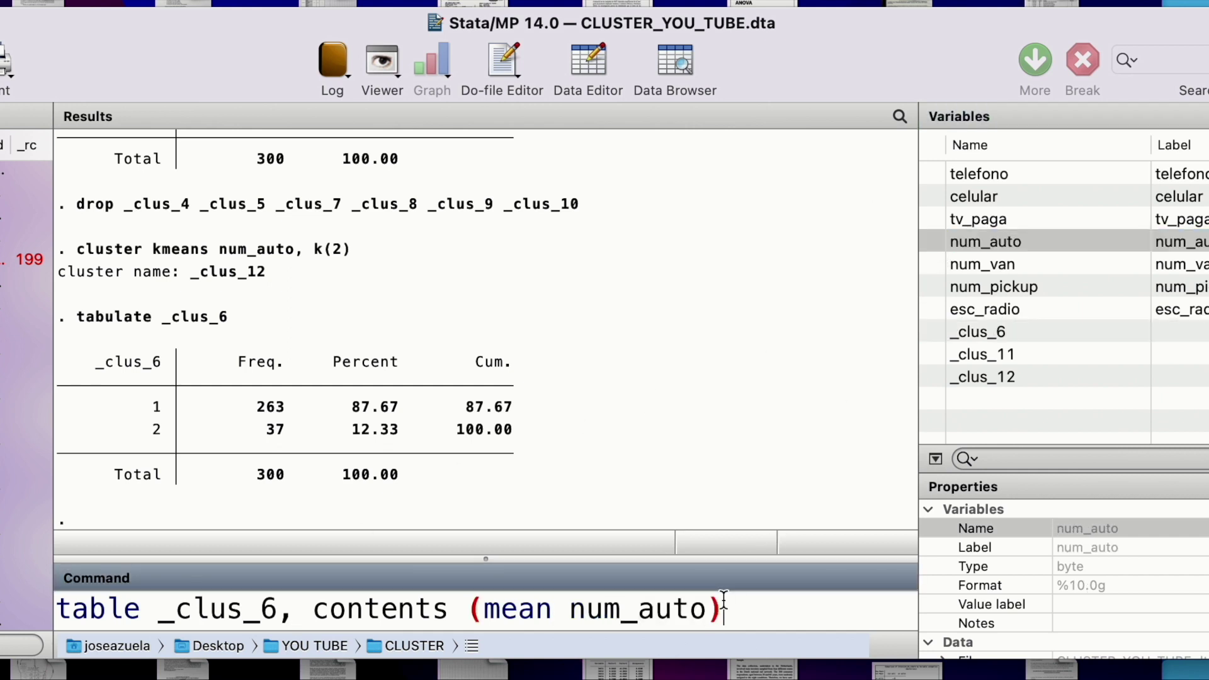
{"action": "key", "text": "Return"}
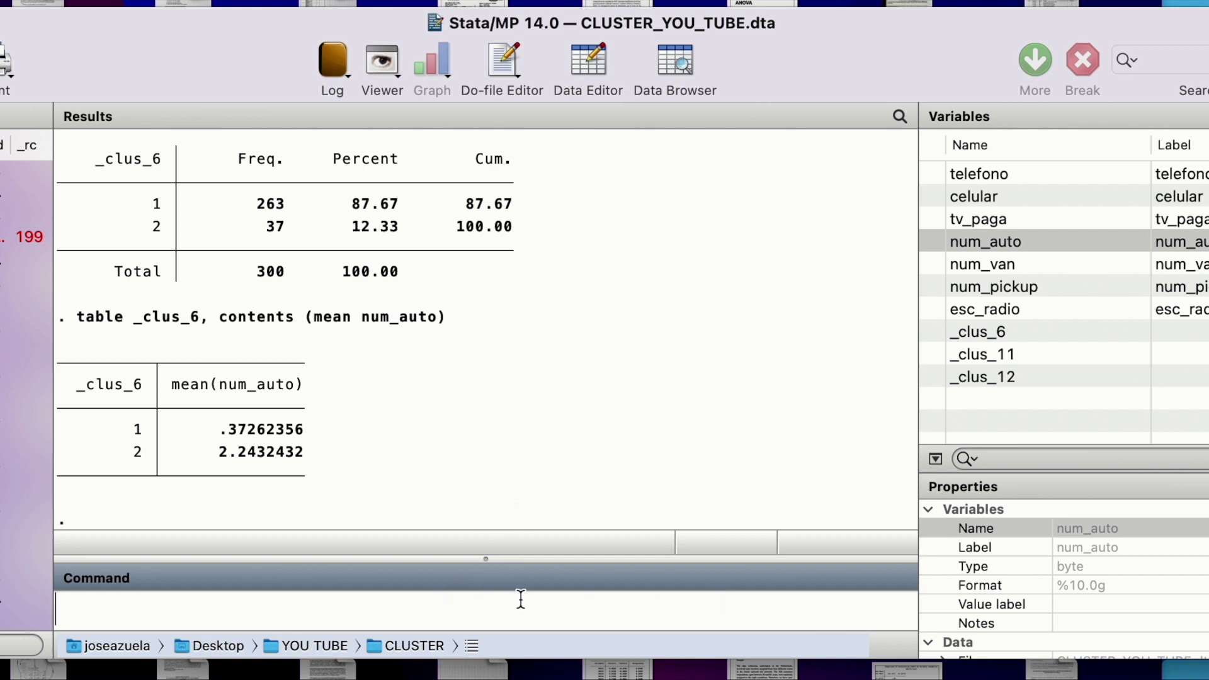
Compose another table command for _clus_6, reusing the option contents (mean num_auto) from the previous command.
{"action": "type", "text": "table"}
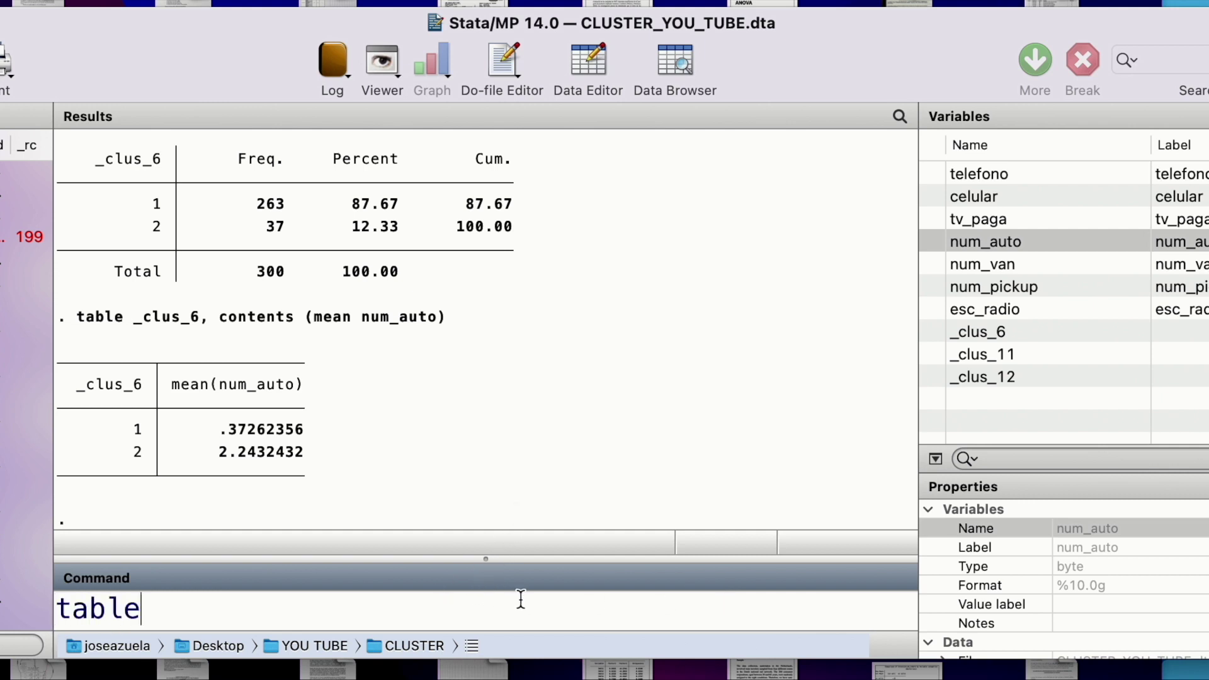
{"action": "left_click", "coordinate": [940, 331]}
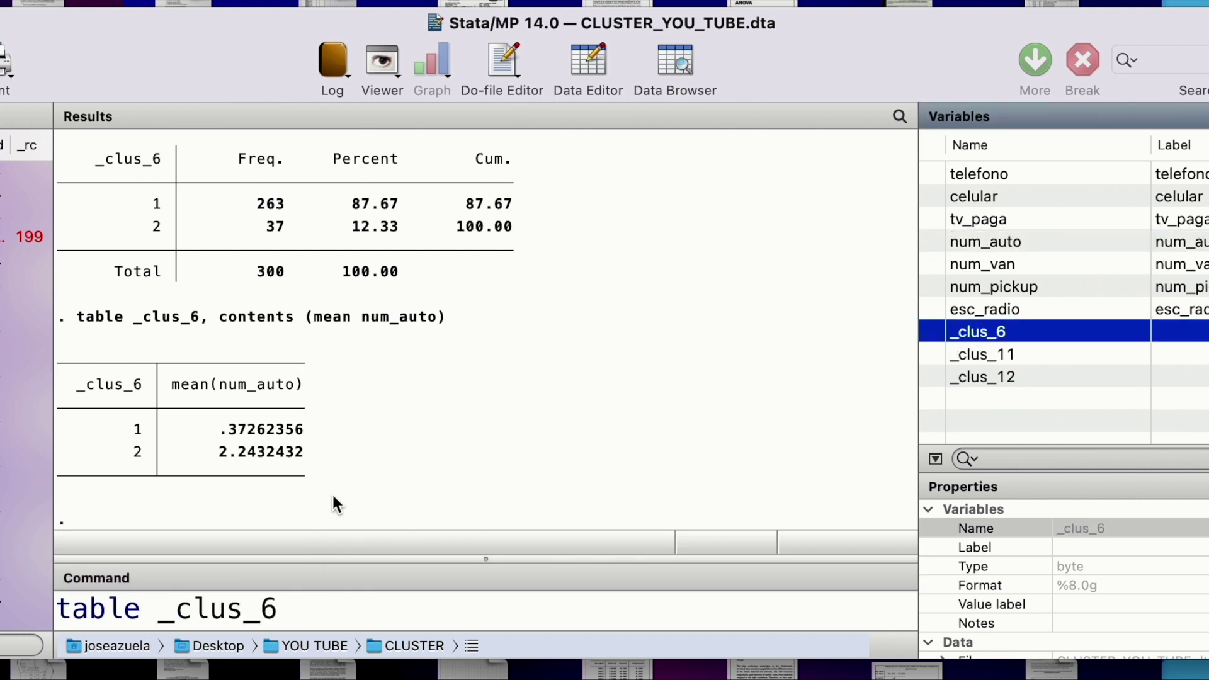
{"action": "left_click_drag", "start_coordinate": [447, 315], "coordinate": [236, 319]}
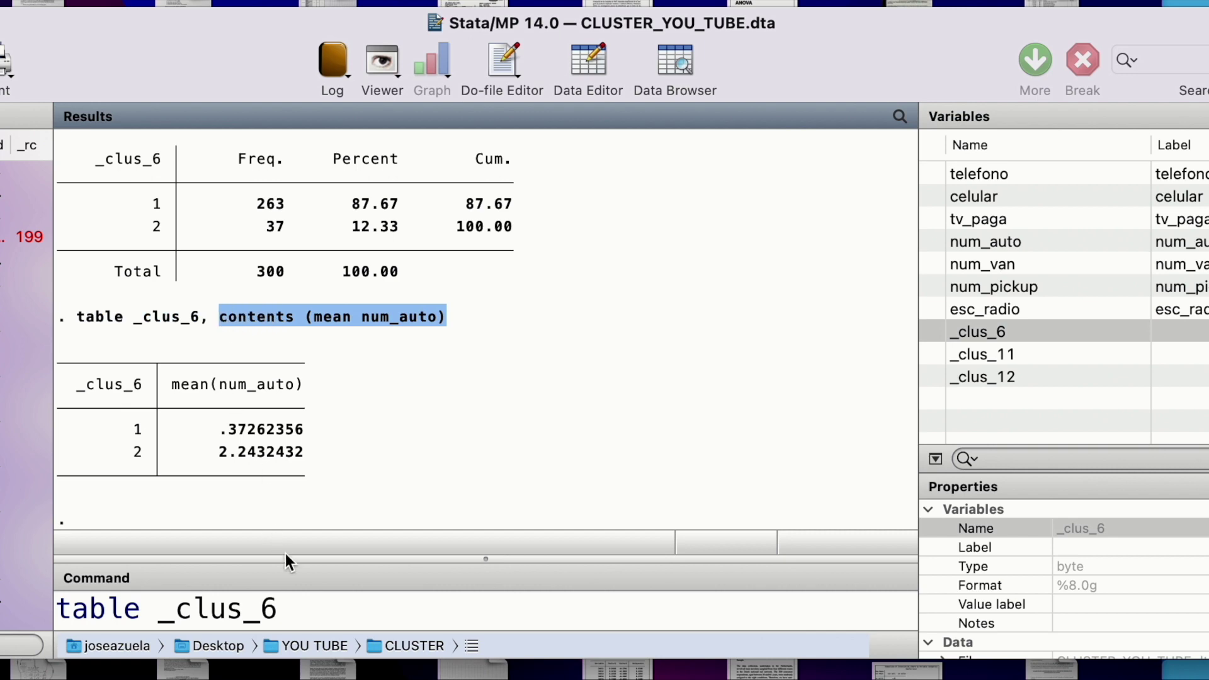
{"action": "left_click", "coordinate": [290, 608]}
{"action": "type", "text": ","}
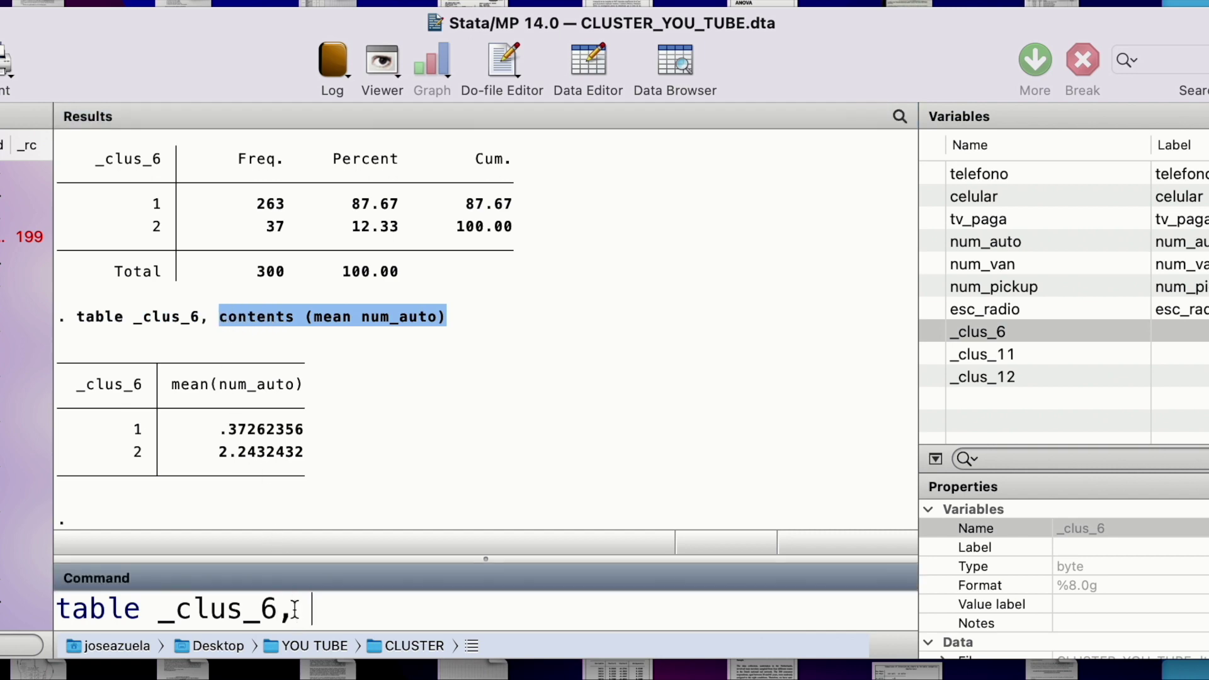
{"action": "type", "text": "contents (mean num_auto)"}
Replace num_auto with esc_radio in the pending table command and run it to get the mean of esc_radio per cluster.
{"action": "left_click", "coordinate": [708, 610]}
{"action": "key", "text": "BackSpace"}
{"action": "key", "text": "BackSpace"}
{"action": "key", "text": "BackSpace"}
{"action": "key", "text": "BackSpace"}
{"action": "key", "text": "BackSpace"}
{"action": "key", "text": "BackSpace"}
{"action": "key", "text": "BackSpace"}
{"action": "key", "text": "BackSpace"}
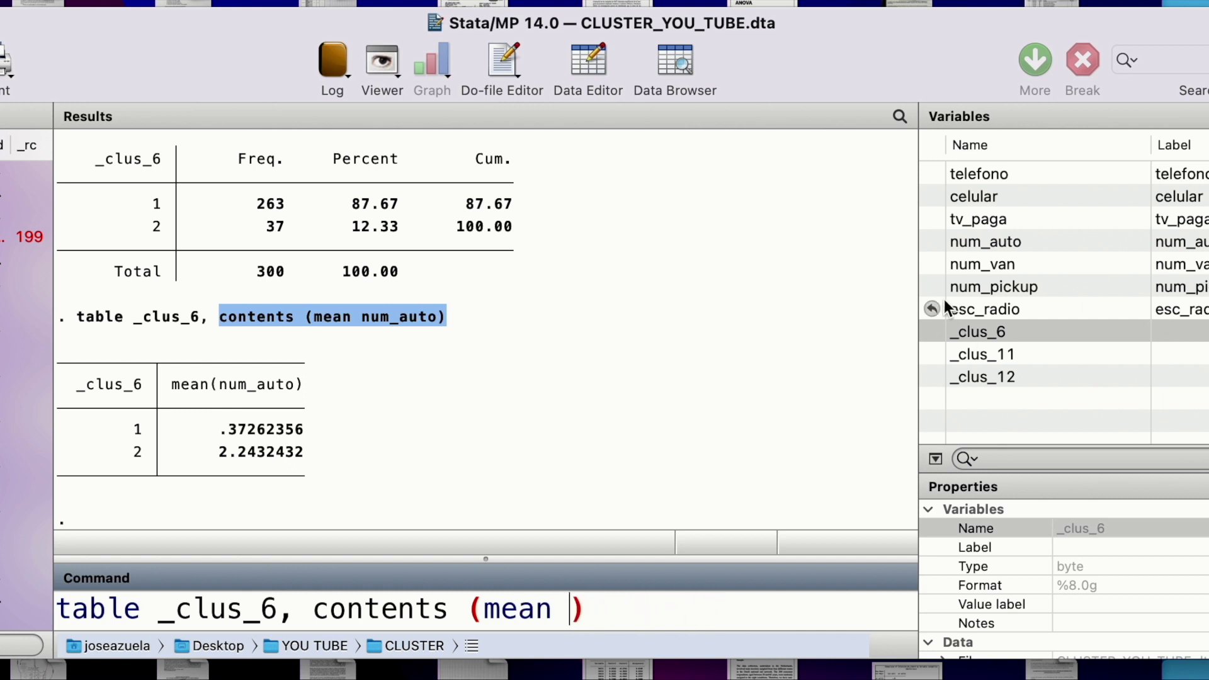
{"action": "left_click", "coordinate": [932, 308]}
{"action": "left_click", "coordinate": [742, 620]}
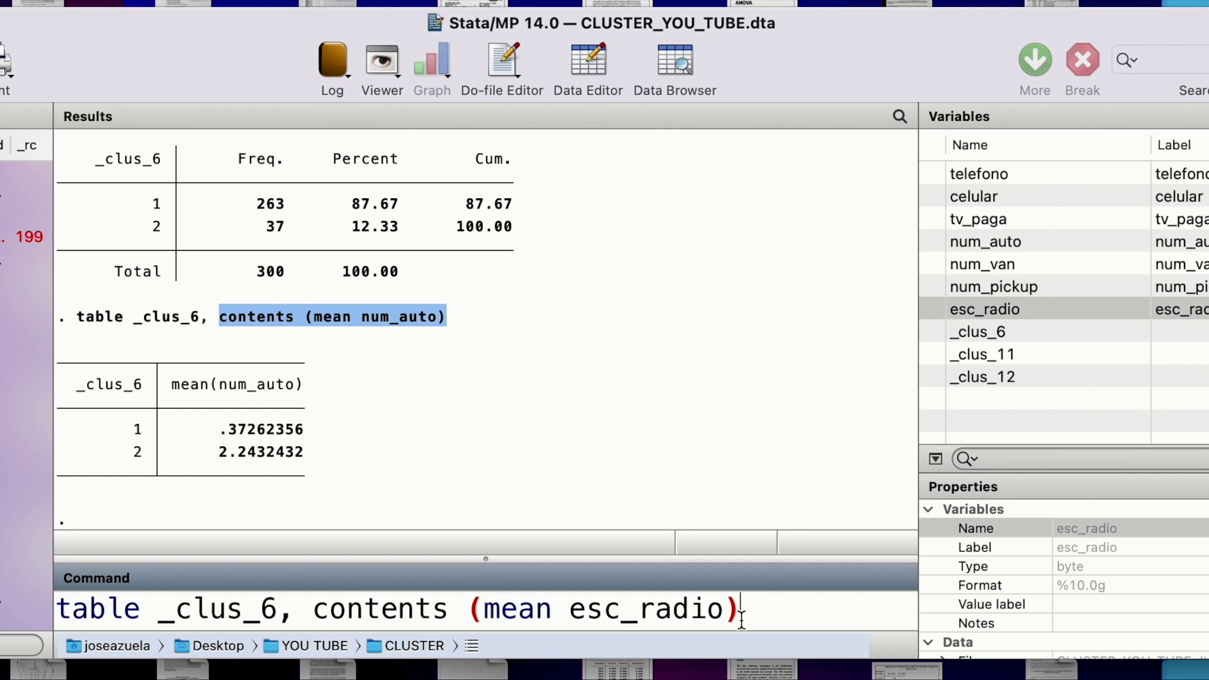
{"action": "key", "text": "Return"}
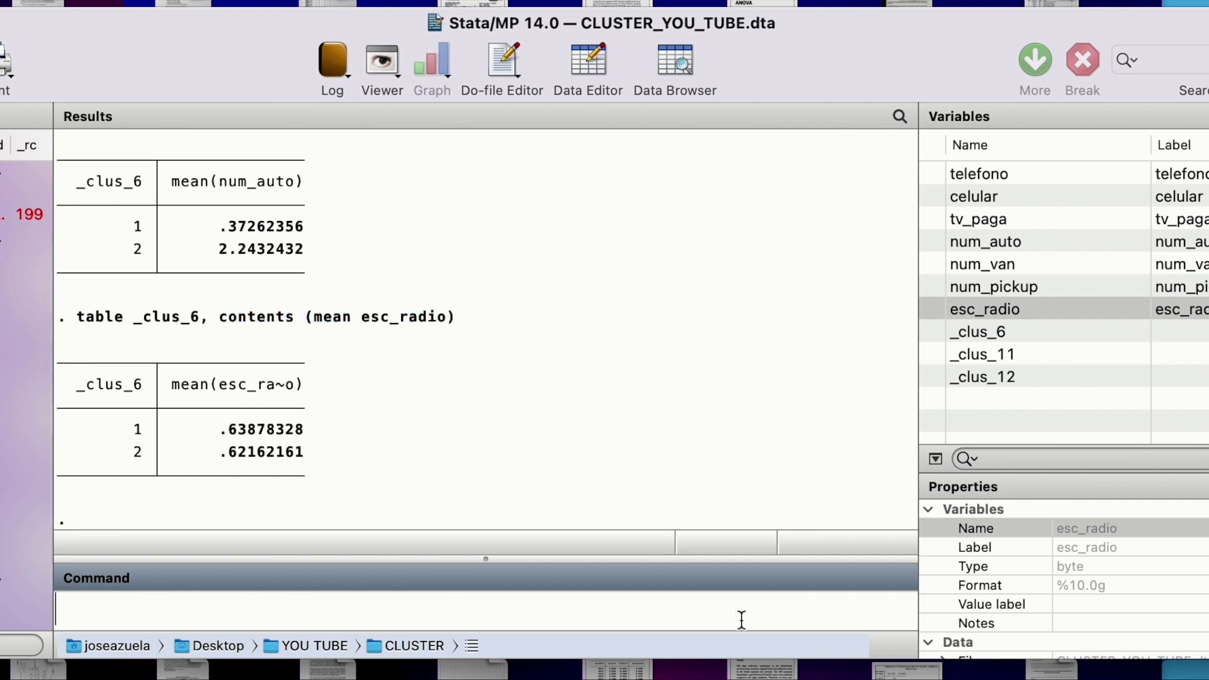